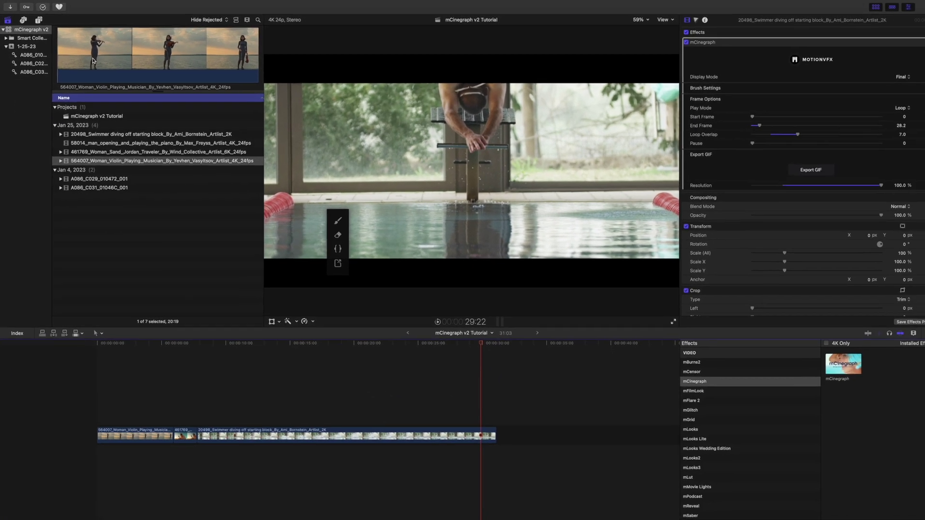
# - Add the violin clip from the Browser to the end of the project timeline
pyautogui.click(149, 91)
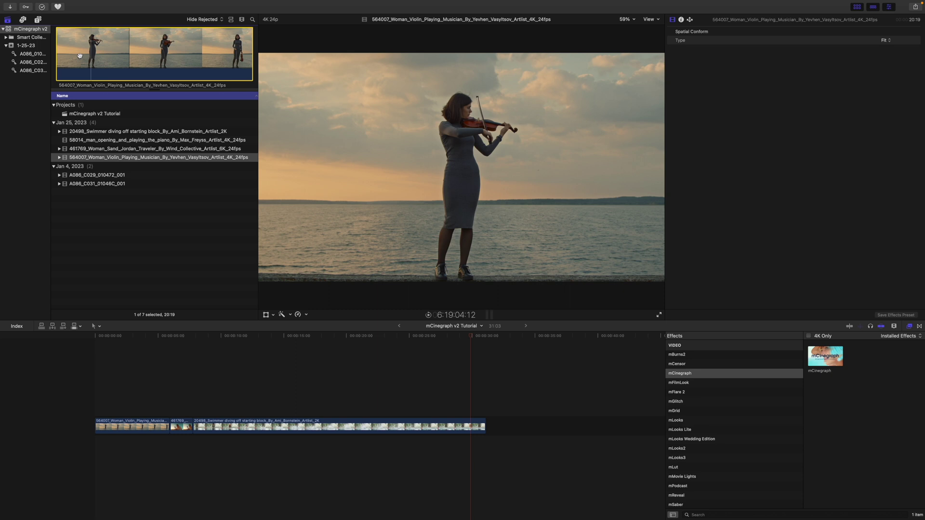
pyautogui.moveTo(69, 57); pyautogui.dragTo(517, 409)
pyautogui.hscroll(5, 482, 386)
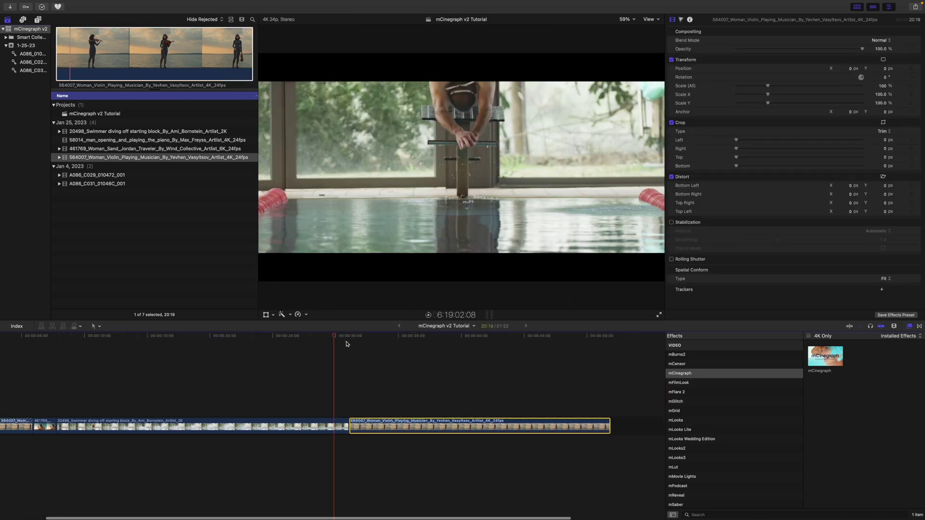
# - Trim the violin clip's end to the playhead, shortening it to 04:18
pyautogui.moveTo(335, 337); pyautogui.dragTo(375, 372)
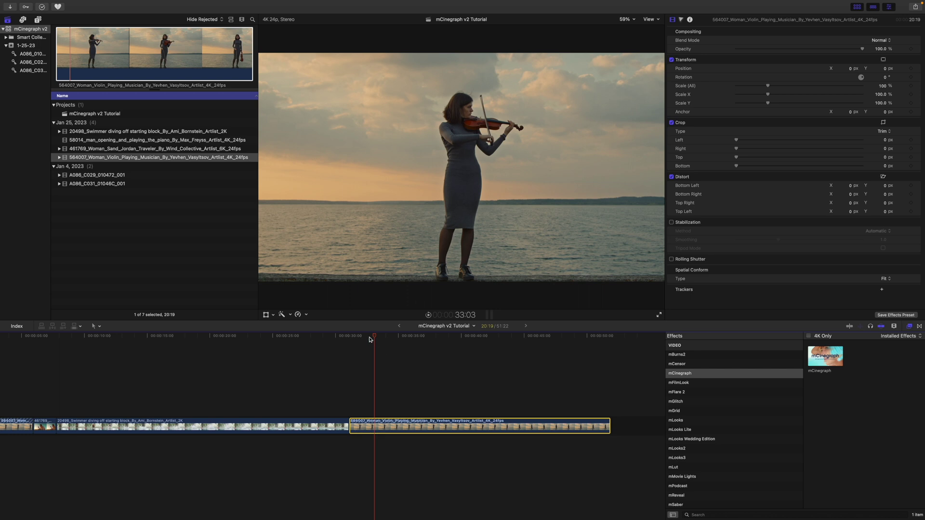
pyautogui.moveTo(370, 340); pyautogui.dragTo(410, 351)
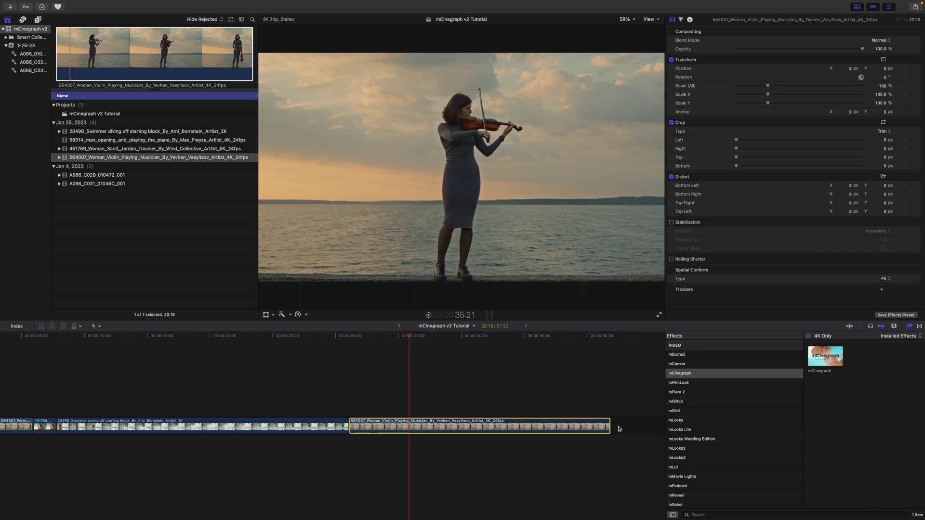
pyautogui.moveTo(611, 426); pyautogui.dragTo(409, 426)
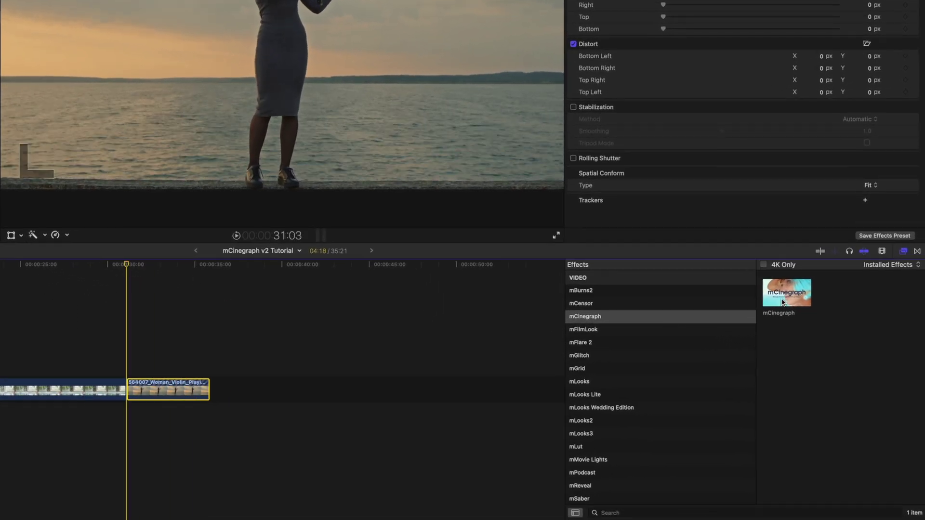
# - Drop the mCinegraph effect onto the violin clip, leaving it in Final display mode
pyautogui.moveTo(782, 303); pyautogui.dragTo(174, 402)
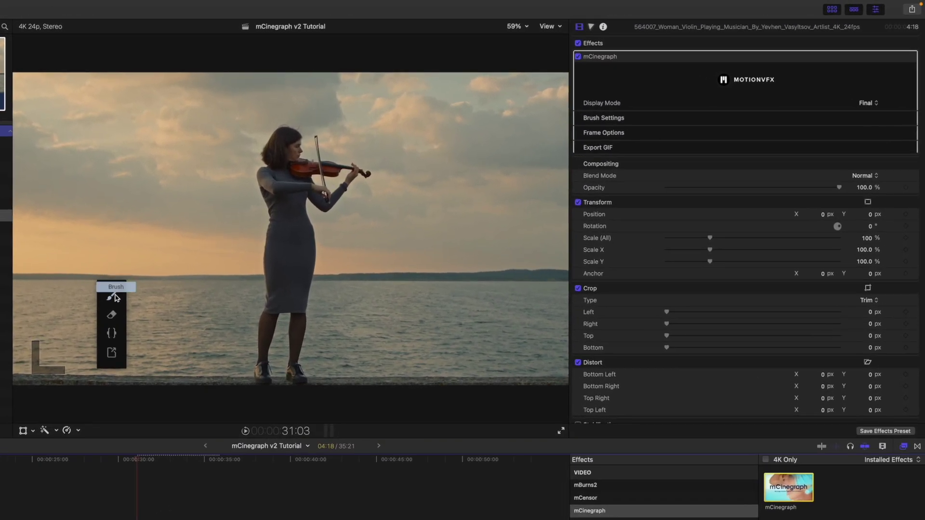
pyautogui.click(111, 332)
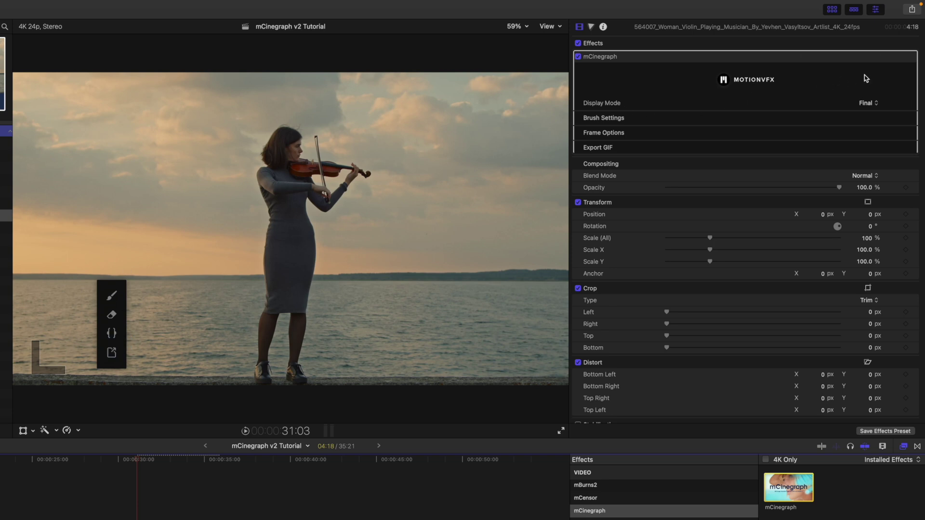
# - Leave Display Mode unchanged and show the Brush Settings, Frame Options and Export GIF sections
pyautogui.click(867, 104)
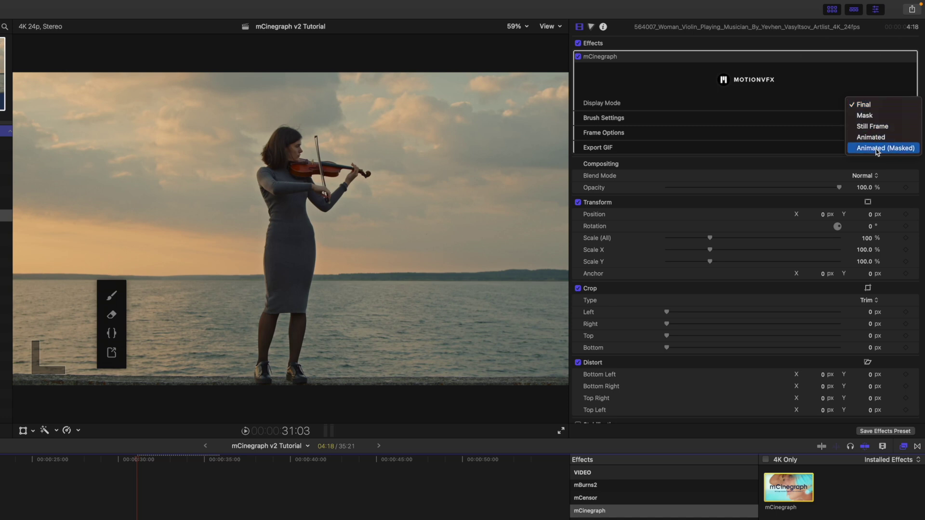
pyautogui.click(833, 100)
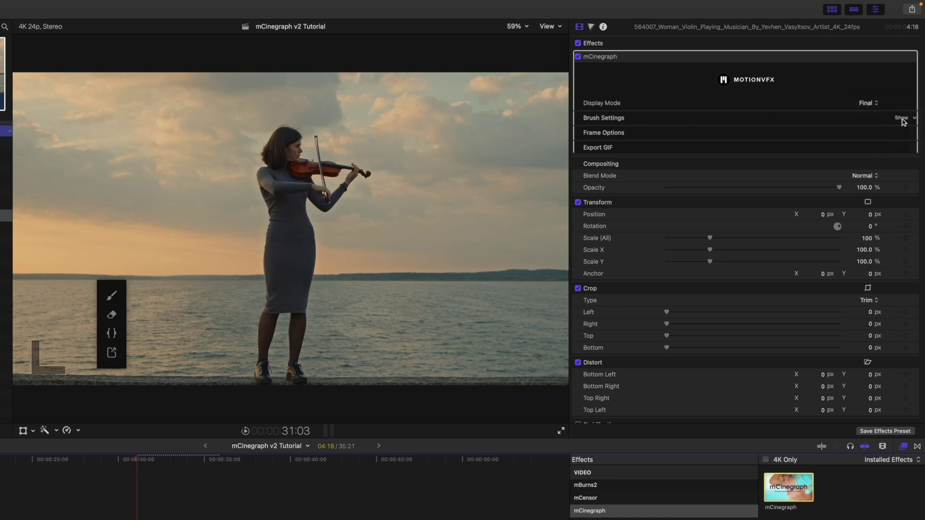
pyautogui.click(902, 119)
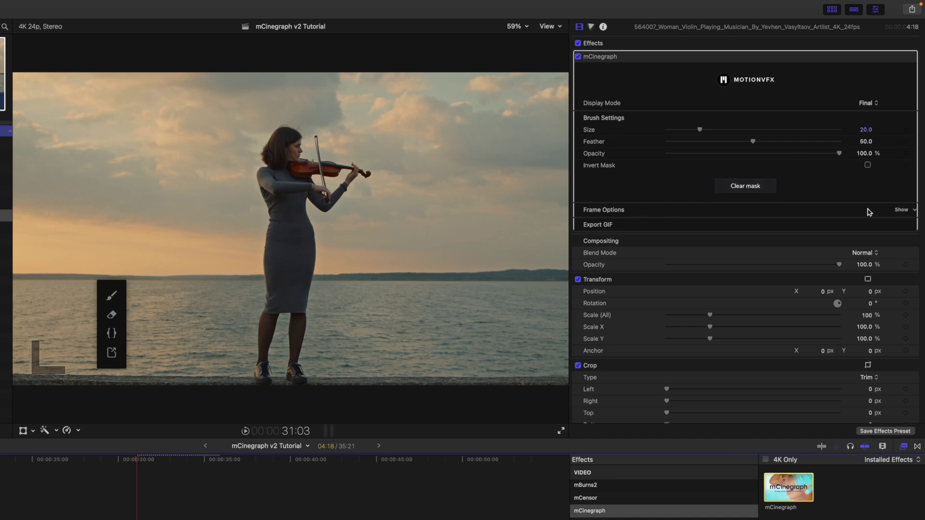
pyautogui.click(901, 210)
pyautogui.click(899, 236)
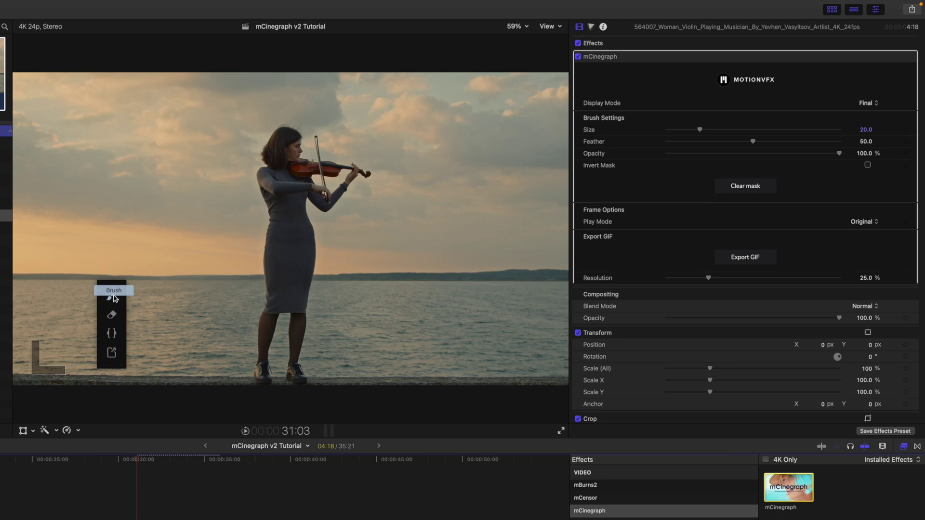
# - Drag the still-frame marker with the {} tool, then activate the Brush tool for mask painting
pyautogui.click(109, 336)
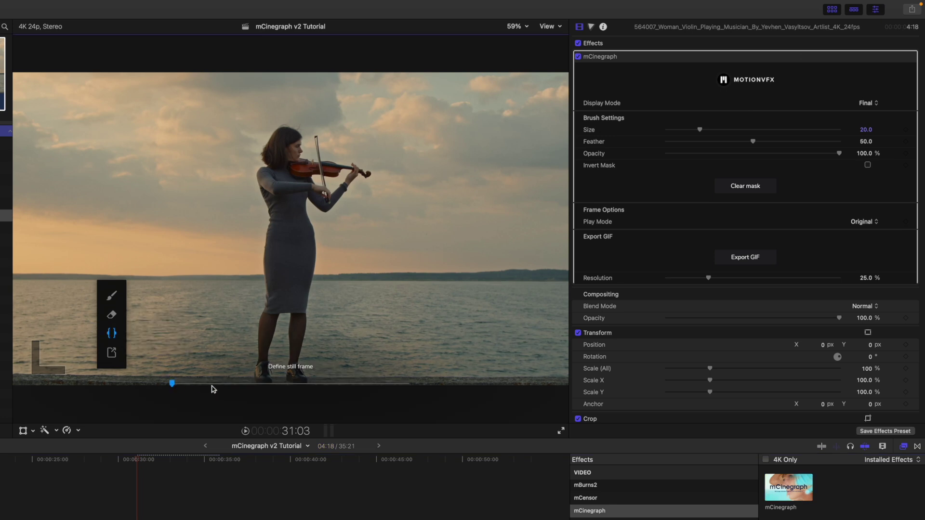
pyautogui.moveTo(172, 383)
pyautogui.mouseDown()
pyautogui.moveTo(394, 389)
pyautogui.moveTo(162, 391)
pyautogui.mouseUp()
pyautogui.click(110, 299)
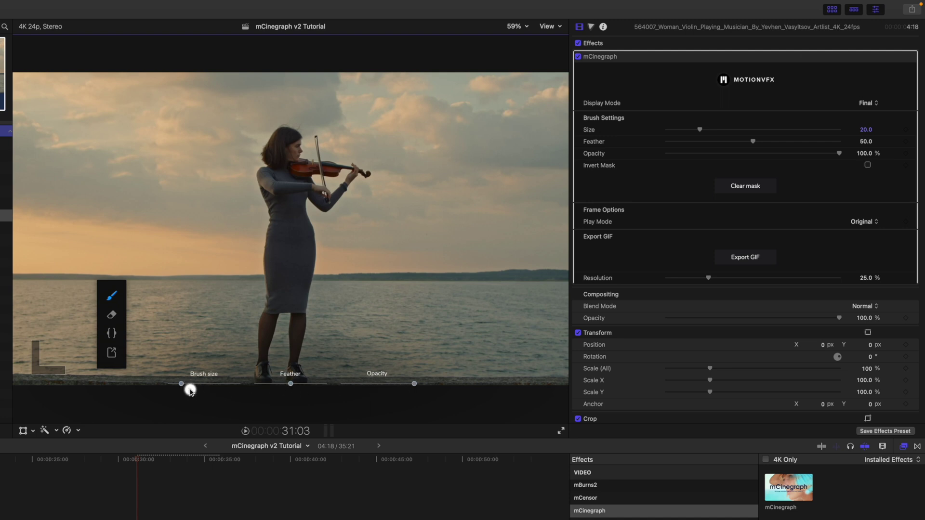
# - Set the brush to size 47.8 and feather 84.3, and paint the mask over the bow hand and violin
pyautogui.moveTo(181, 383); pyautogui.dragTo(202, 383)
pyautogui.moveTo(292, 385); pyautogui.dragTo(316, 385)
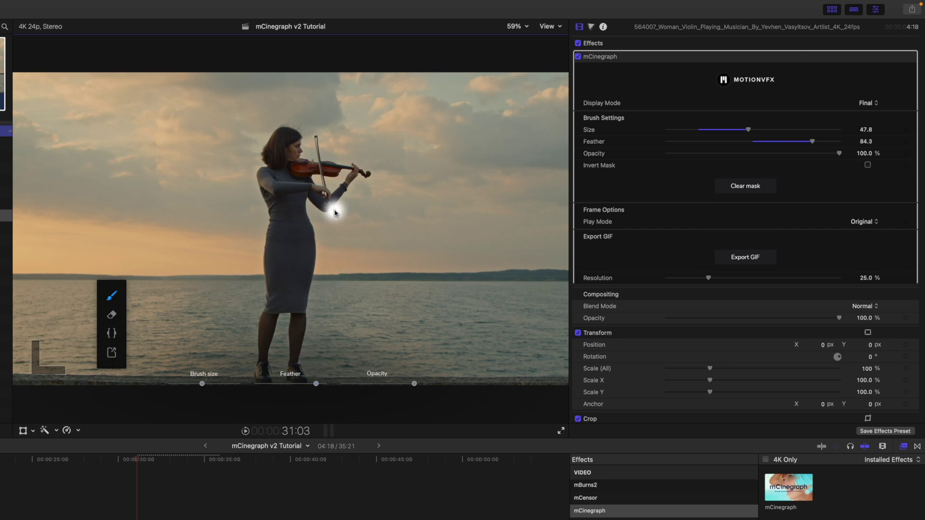
pyautogui.moveTo(355, 171)
pyautogui.mouseDown()
pyautogui.moveTo(363, 176)
pyautogui.moveTo(328, 170)
pyautogui.moveTo(327, 203)
pyautogui.moveTo(307, 193)
pyautogui.moveTo(271, 196)
pyautogui.moveTo(269, 176)
pyautogui.moveTo(313, 171)
pyautogui.moveTo(276, 167)
pyautogui.moveTo(281, 136)
pyautogui.moveTo(299, 162)
pyautogui.moveTo(316, 162)
pyautogui.moveTo(314, 134)
pyautogui.moveTo(323, 150)
pyautogui.moveTo(282, 204)
pyautogui.moveTo(303, 213)
pyautogui.moveTo(274, 216)
pyautogui.mouseUp()
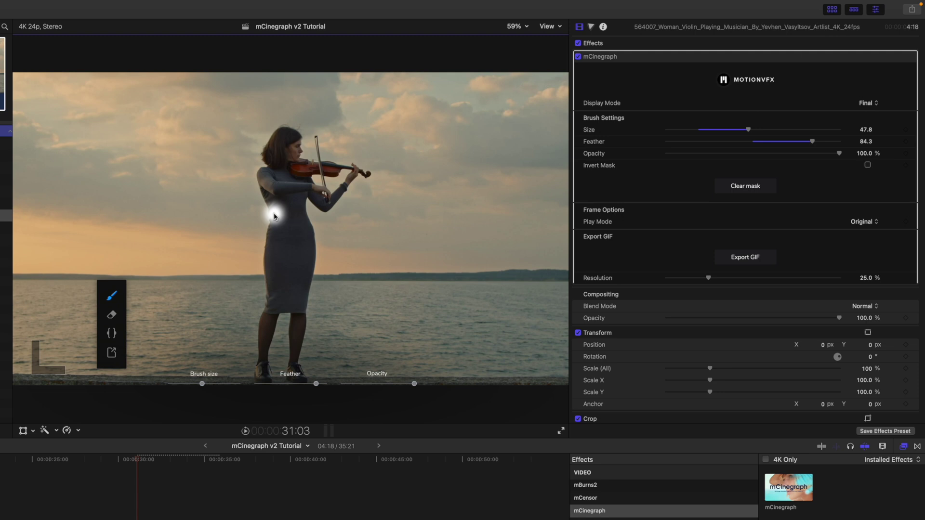
pyautogui.click(112, 332)
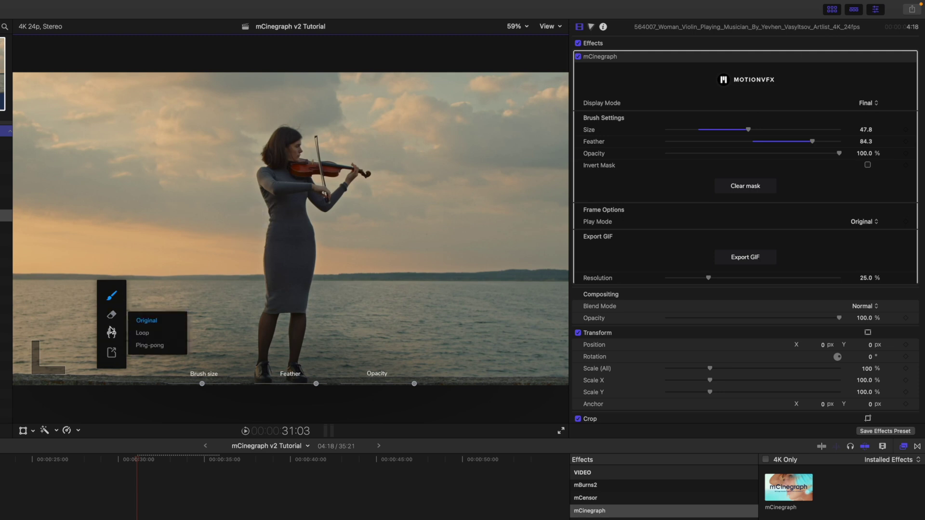
# - Switch mCinegraph to Loop play mode and adjust the range until End Frame reads 22
pyautogui.click(142, 333)
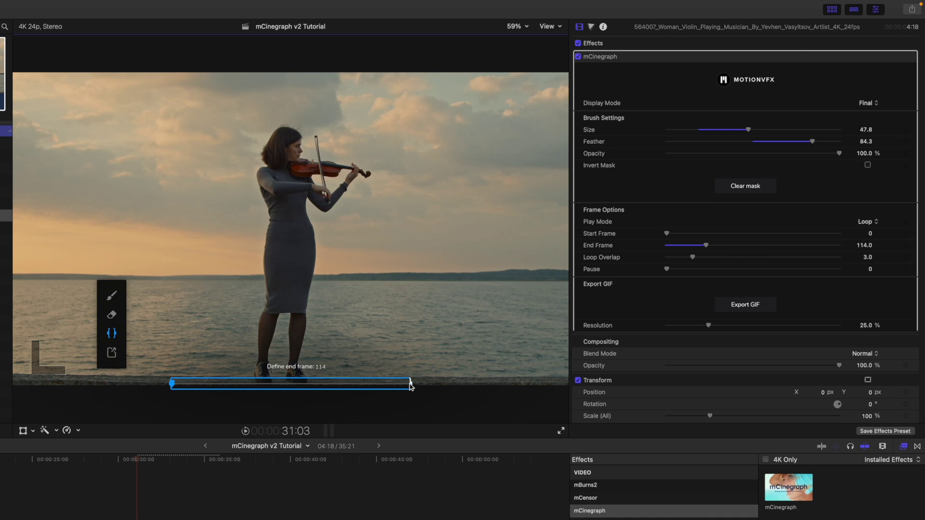
pyautogui.moveTo(410, 385); pyautogui.dragTo(223, 388)
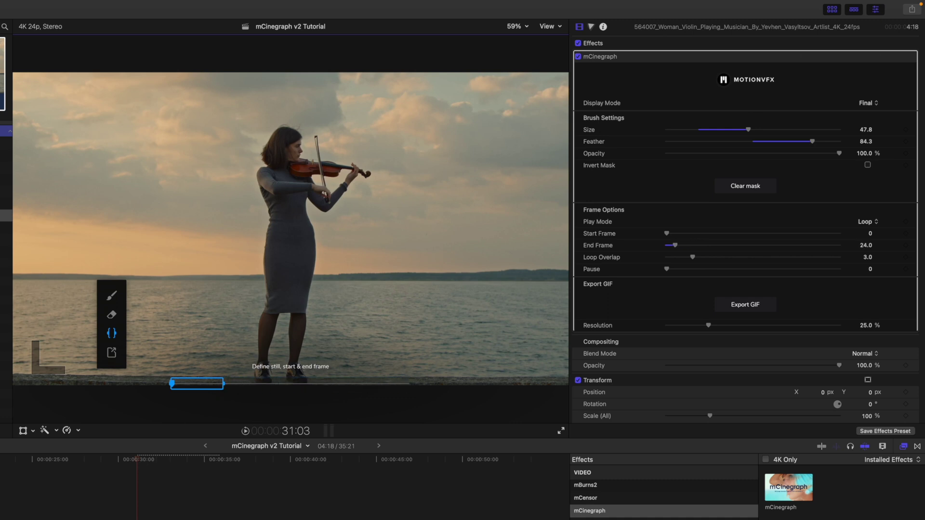
pyautogui.moveTo(225, 388); pyautogui.dragTo(419, 394)
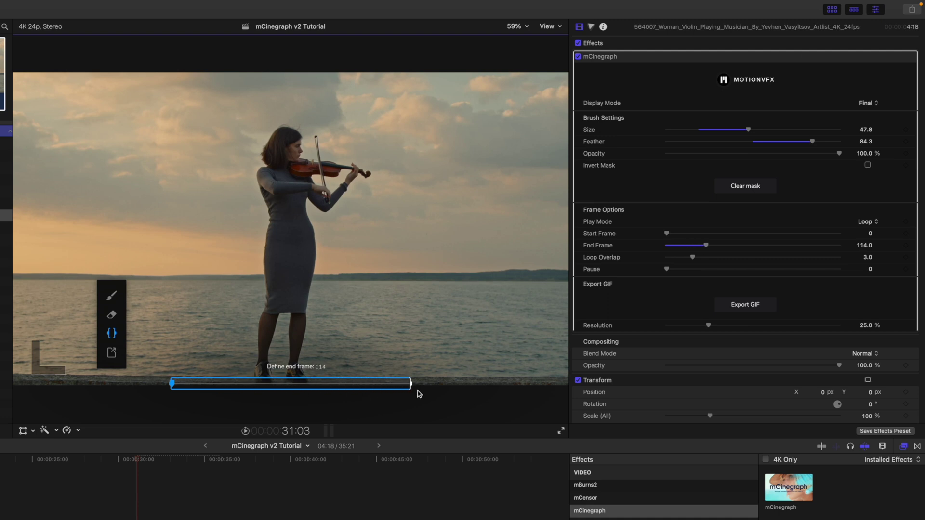
pyautogui.moveTo(419, 394); pyautogui.dragTo(223, 394)
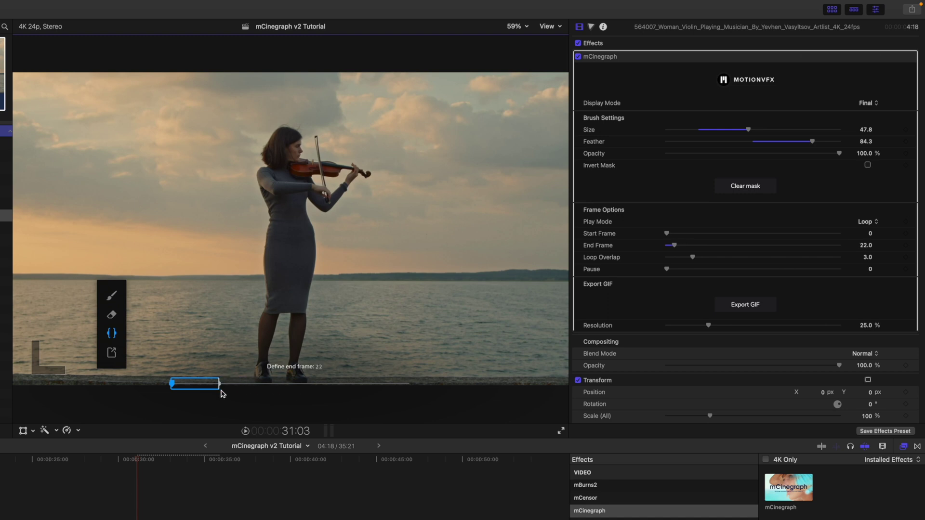
pyautogui.click(137, 489)
pyautogui.press('space')
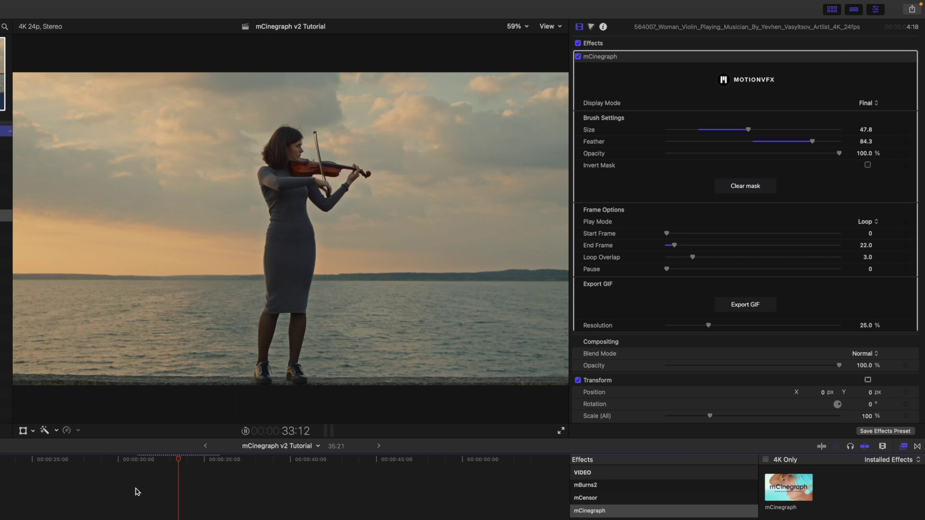
pyautogui.press('space')
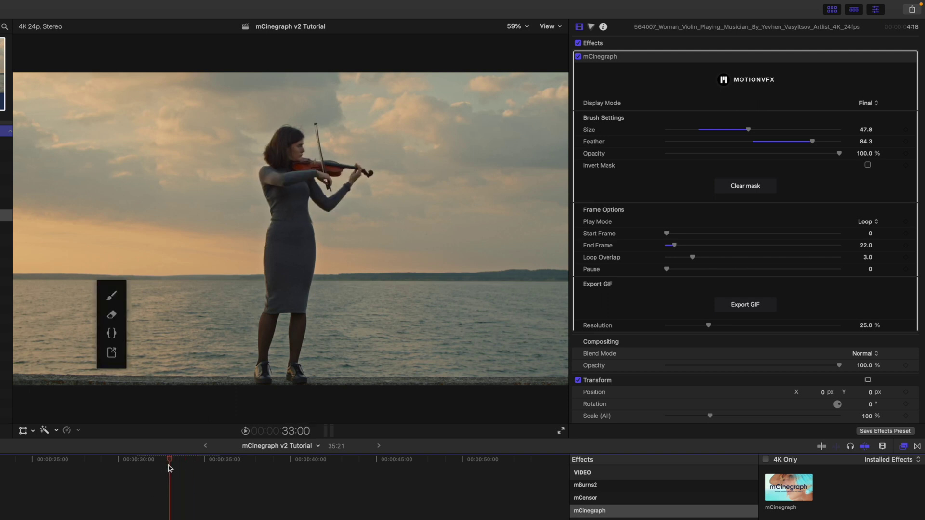
pyautogui.click(138, 468)
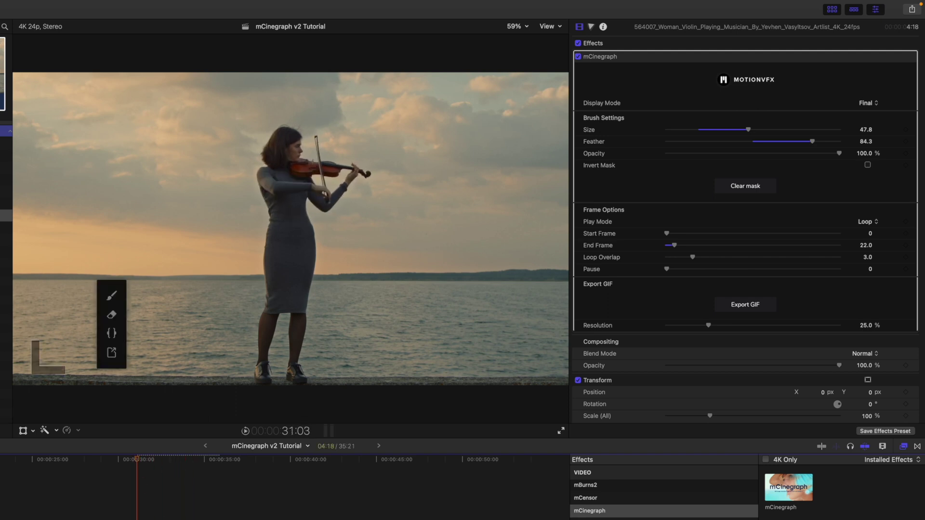
pyautogui.click(115, 336)
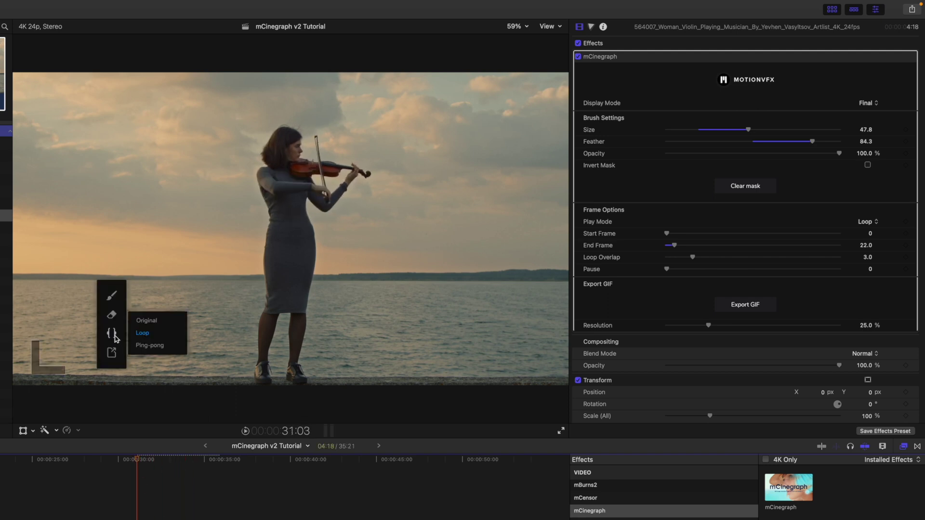
pyautogui.click(150, 346)
pyautogui.moveTo(219, 384); pyautogui.dragTo(258, 389)
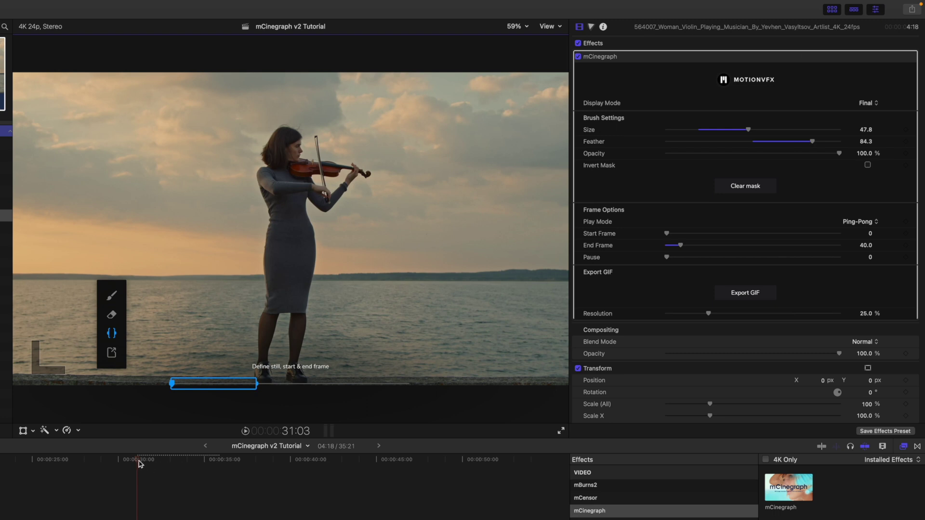
pyautogui.press('space')
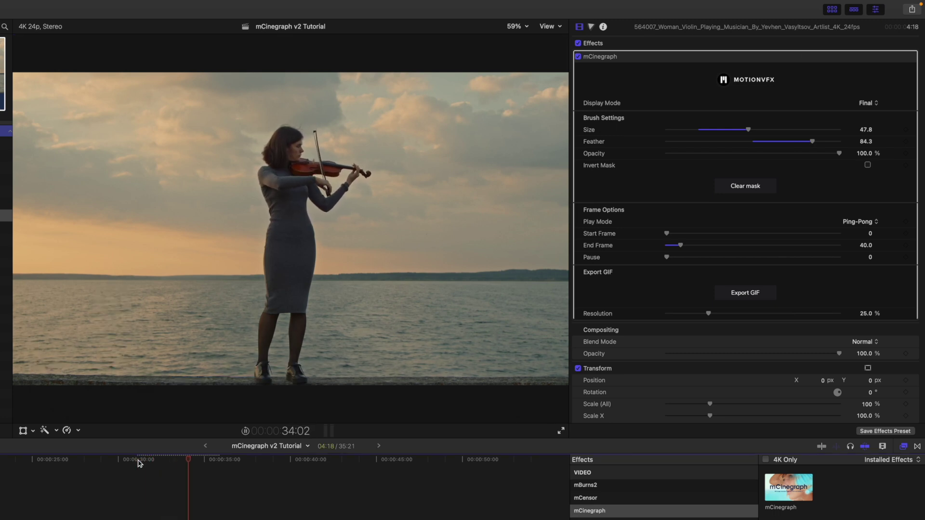
pyautogui.press('space')
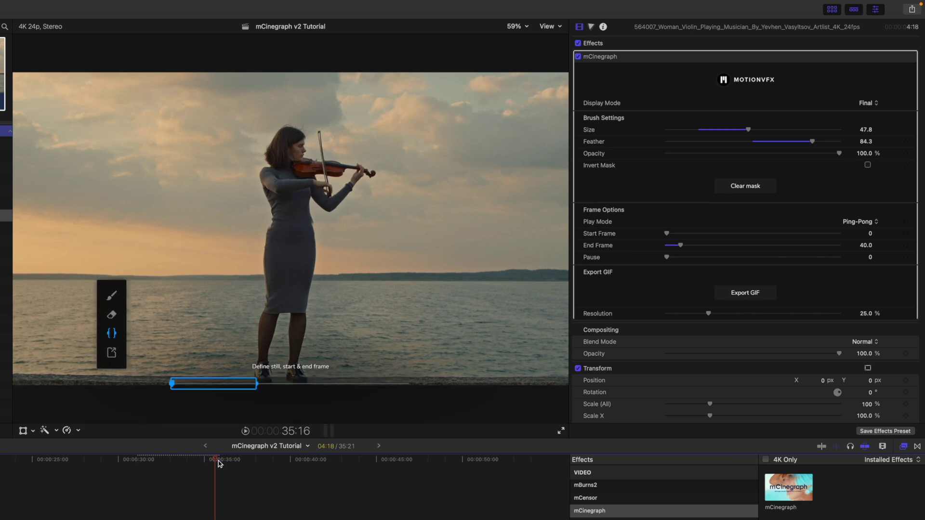
pyautogui.moveTo(218, 463)
pyautogui.mouseDown()
pyautogui.moveTo(201, 466)
pyautogui.moveTo(214, 470)
pyautogui.mouseUp()
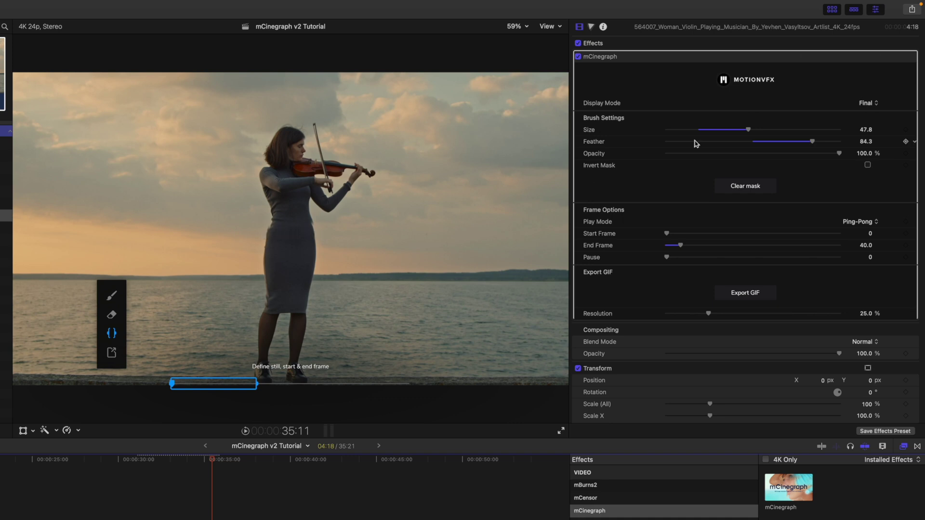
# - Preview the Mask, Still Frame, Animated and Animated (Masked) display modes, finishing on Mask
pyautogui.click(873, 106)
pyautogui.click(873, 115)
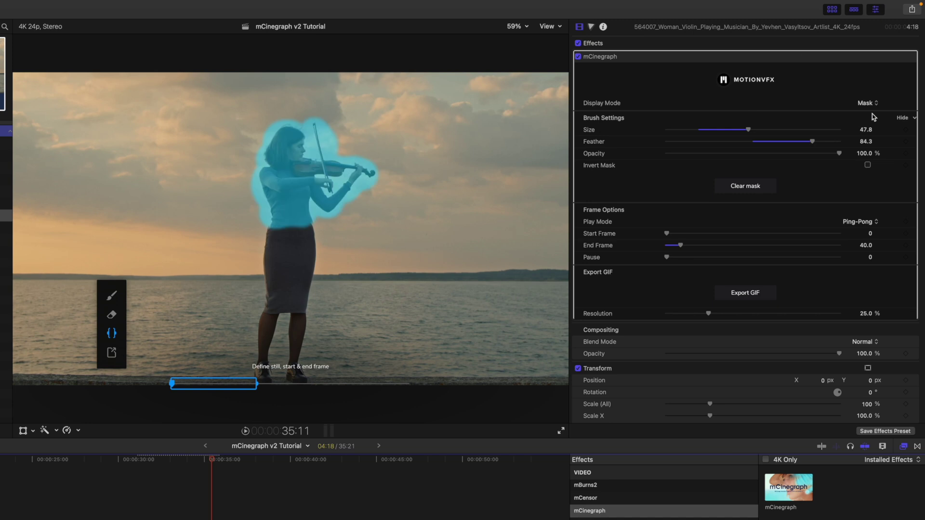
pyautogui.click(871, 103)
pyautogui.click(872, 116)
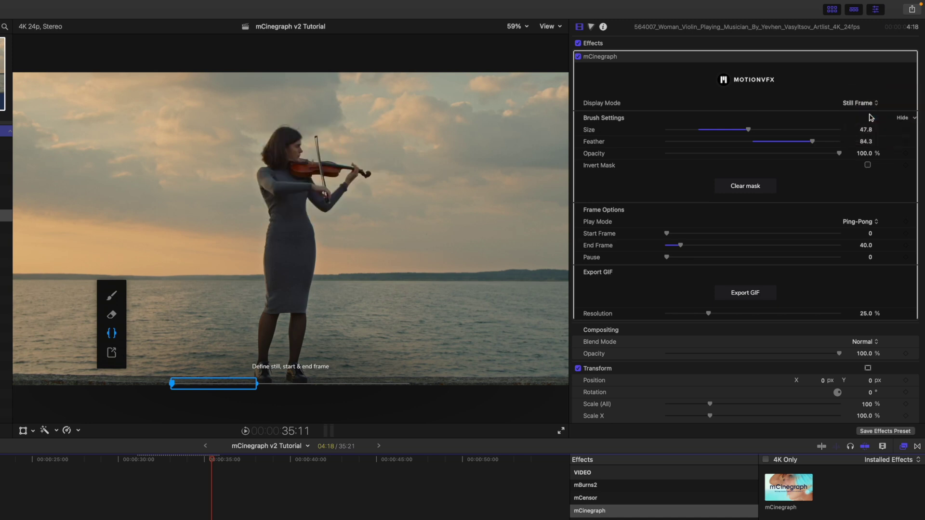
pyautogui.click(871, 104)
pyautogui.click(869, 115)
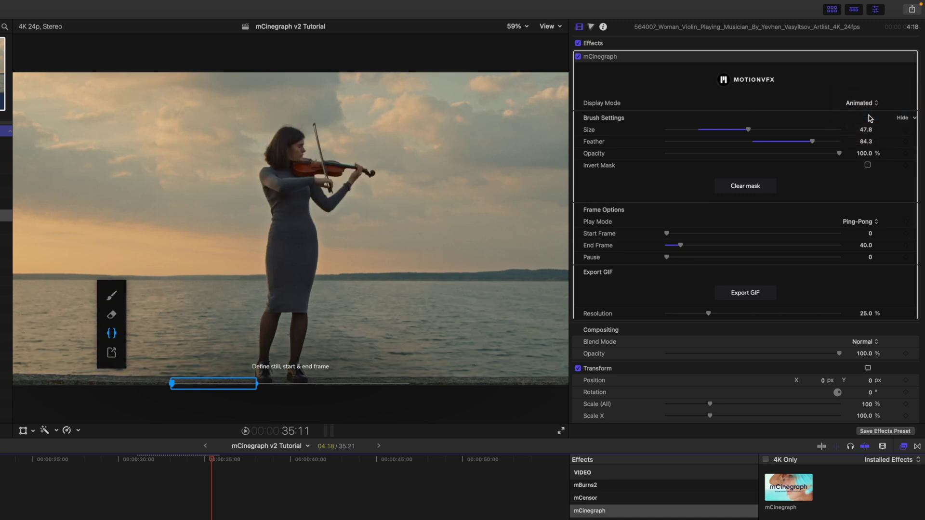
pyautogui.click(871, 104)
pyautogui.click(870, 117)
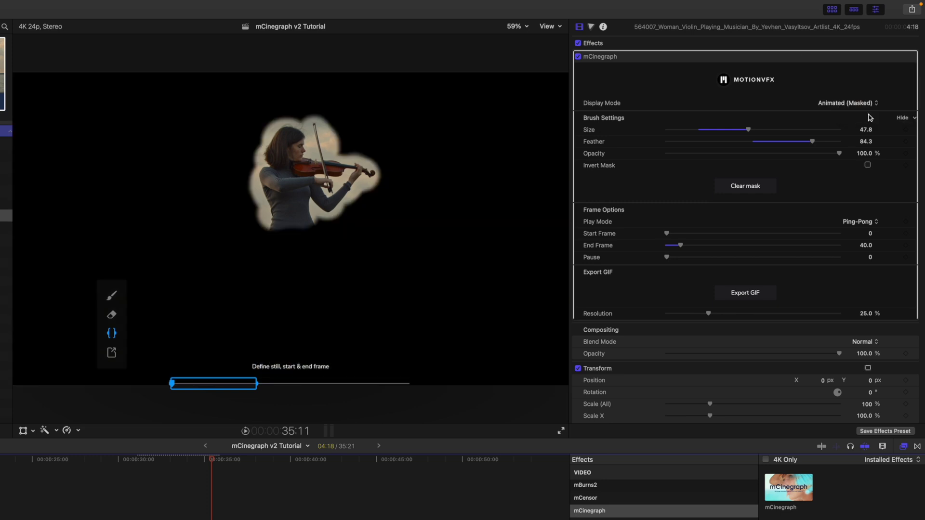
pyautogui.click(870, 103)
pyautogui.click(873, 119)
# - Paint the mask down over the skirt with the Brush tool, then return to frame 31:03
pyautogui.click(111, 295)
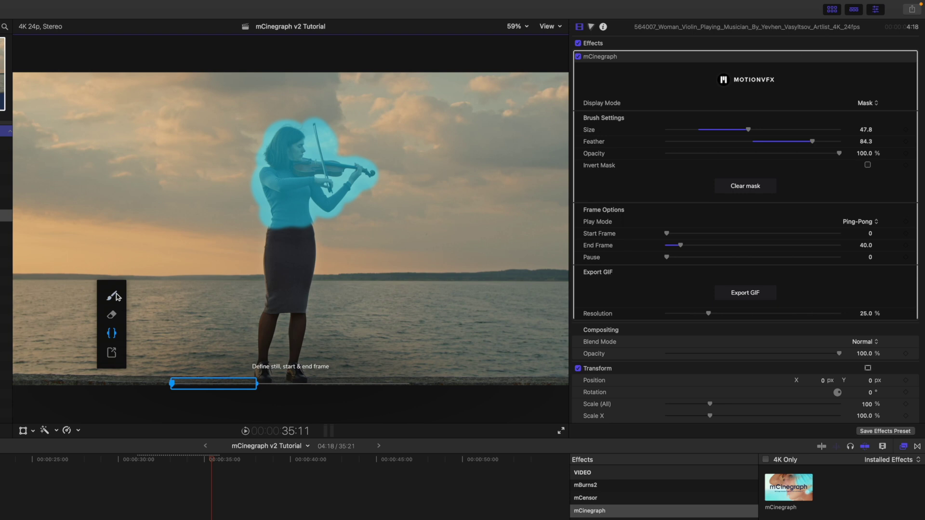
pyautogui.moveTo(312, 225)
pyautogui.mouseDown()
pyautogui.moveTo(310, 237)
pyautogui.moveTo(289, 227)
pyautogui.moveTo(270, 233)
pyautogui.moveTo(270, 262)
pyautogui.mouseUp()
pyautogui.click(159, 460)
pyautogui.moveTo(160, 463); pyautogui.dragTo(138, 462)
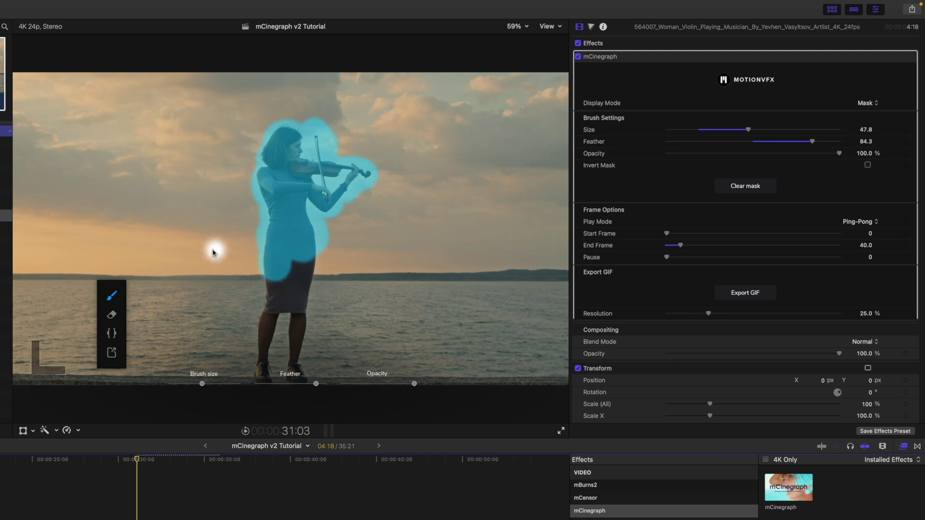
# - Raise brush feather to 90.2, paint further down the skirt, and shrink the brush to 19.3
pyautogui.moveTo(316, 384); pyautogui.dragTo(320, 384)
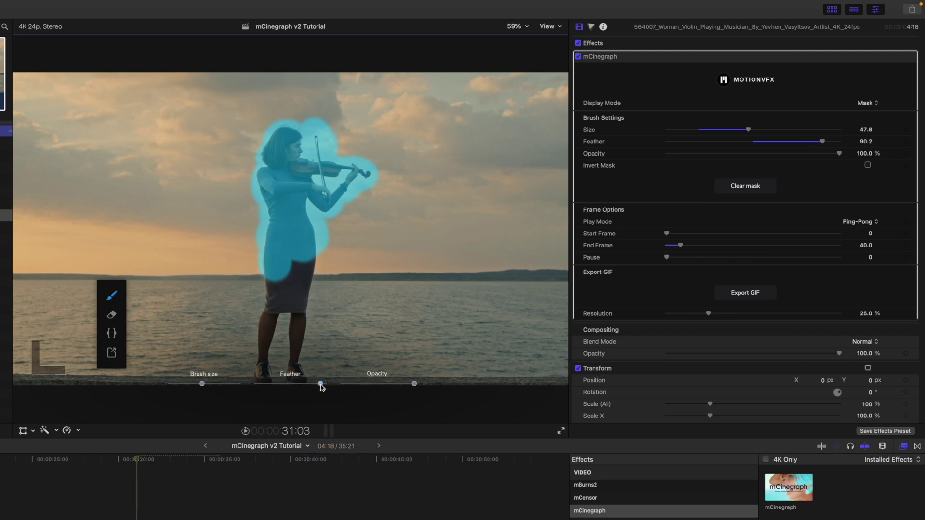
pyautogui.moveTo(201, 383); pyautogui.dragTo(189, 385)
pyautogui.moveTo(275, 280)
pyautogui.mouseDown()
pyautogui.moveTo(274, 299)
pyautogui.moveTo(300, 298)
pyautogui.moveTo(308, 261)
pyautogui.moveTo(270, 307)
pyautogui.moveTo(255, 374)
pyautogui.moveTo(266, 334)
pyautogui.moveTo(301, 310)
pyautogui.moveTo(295, 378)
pyautogui.moveTo(301, 316)
pyautogui.mouseUp()
pyautogui.press('[')
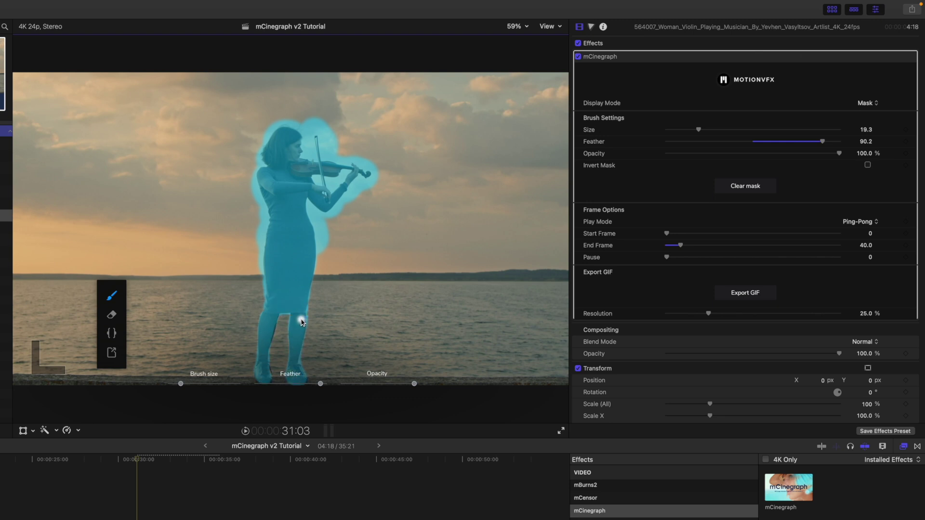
# - Set Display Mode to Final and play the cinemagraph from frame 31:03 to review it
pyautogui.click(867, 102)
pyautogui.click(863, 97)
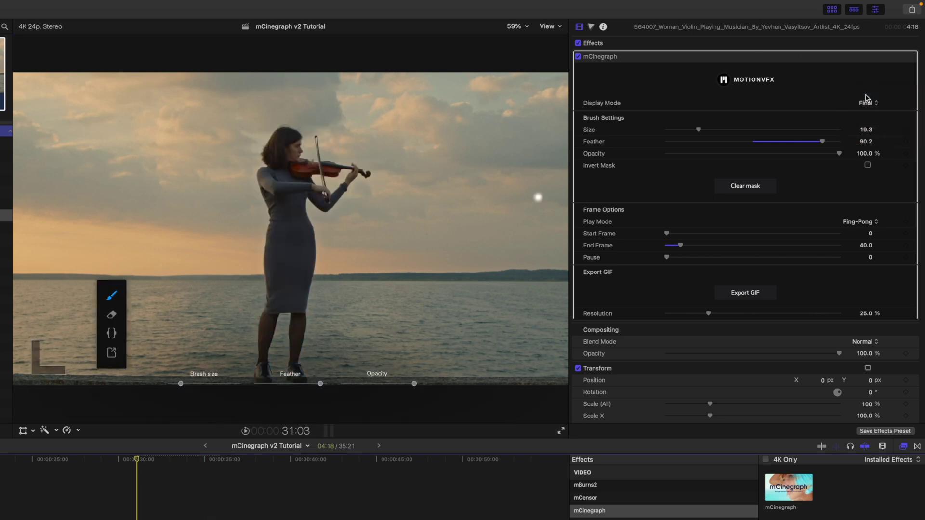
pyautogui.press('space')
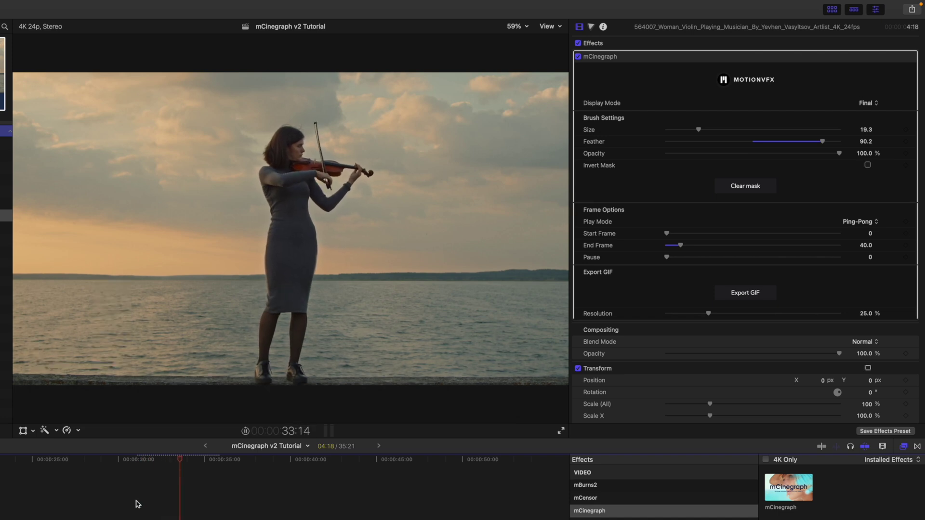
pyautogui.press('space')
pyautogui.moveTo(195, 462); pyautogui.dragTo(140, 468)
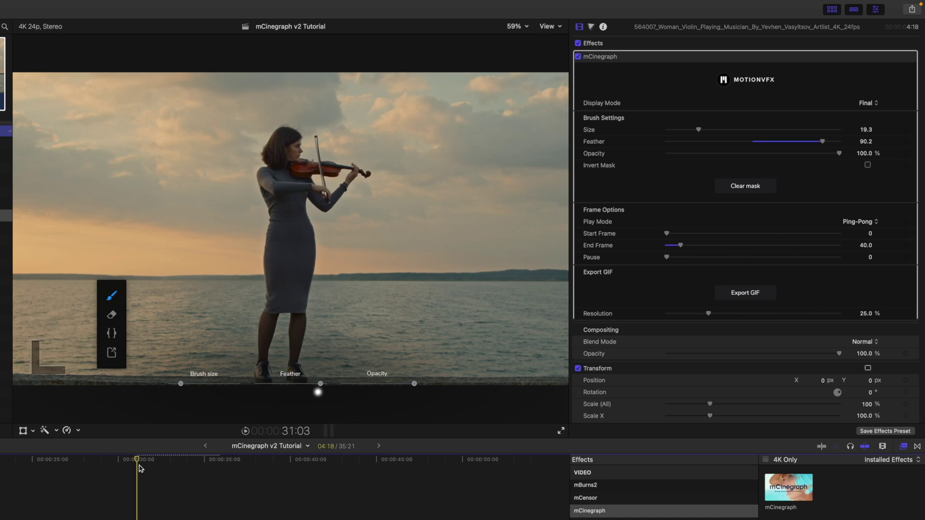
pyautogui.press('space')
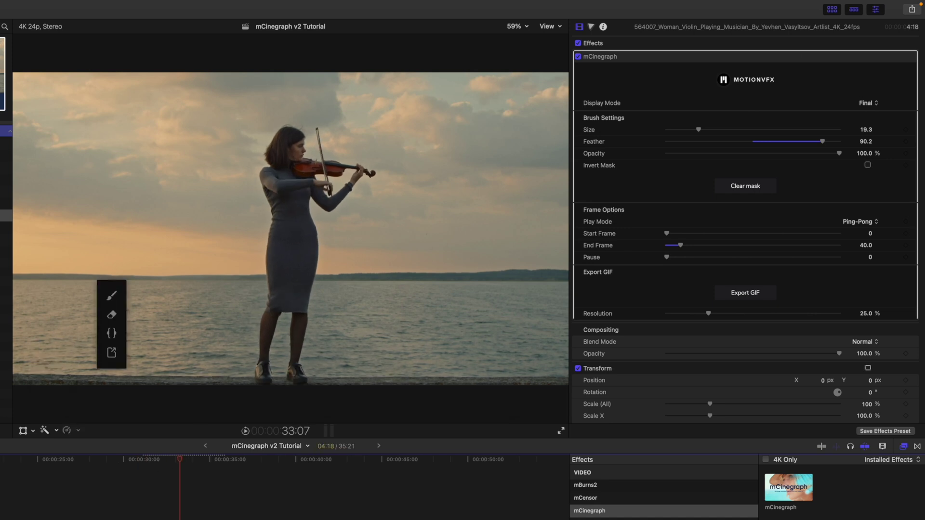
# - Toggle Invert Mask and paint soft strokes at feather 100, opacity 45.46% down both legs
pyautogui.click(867, 165)
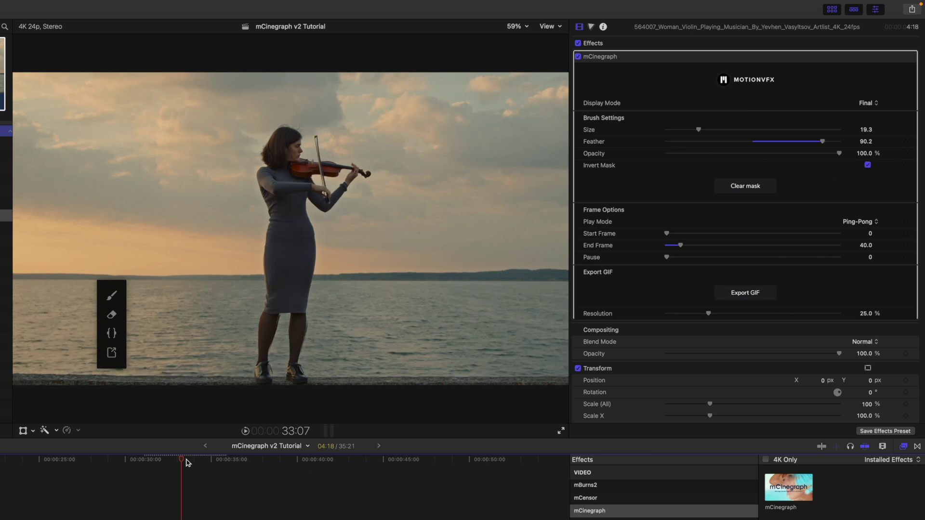
pyautogui.moveTo(183, 462)
pyautogui.mouseDown()
pyautogui.moveTo(147, 464)
pyautogui.moveTo(207, 467)
pyautogui.moveTo(151, 474)
pyautogui.mouseUp()
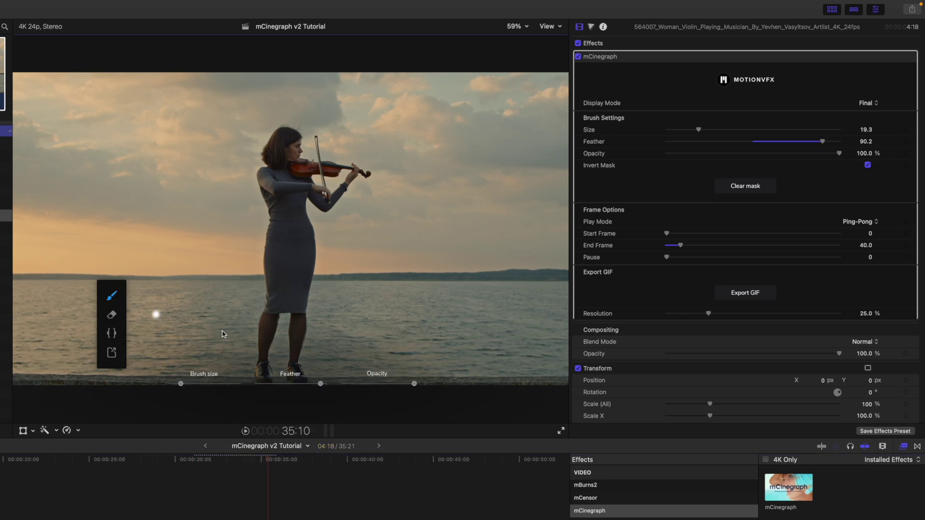
pyautogui.moveTo(282, 318); pyautogui.dragTo(265, 365)
pyautogui.moveTo(302, 322); pyautogui.dragTo(310, 374)
pyautogui.moveTo(265, 464); pyautogui.dragTo(224, 467)
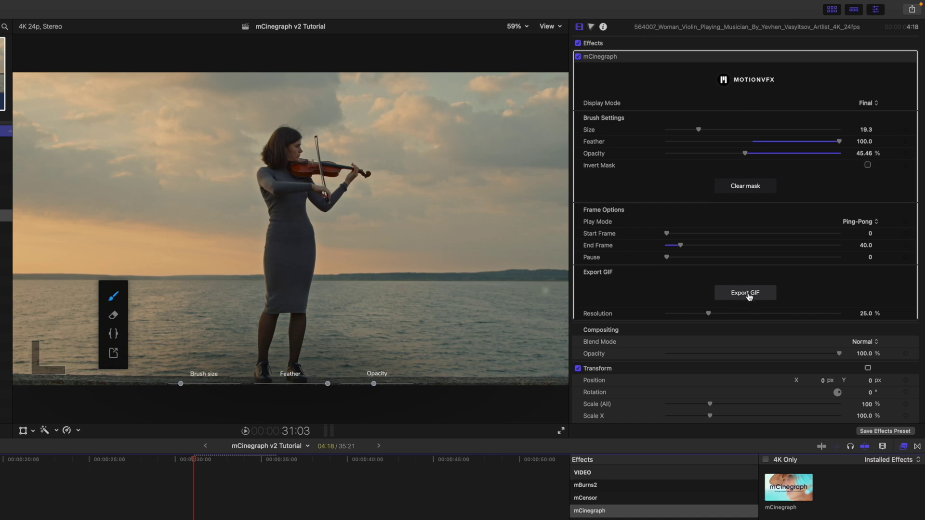
# - Set the mCinegraph GIF export size to 100% (3840x2160) and start the GIF export
pyautogui.click(115, 354)
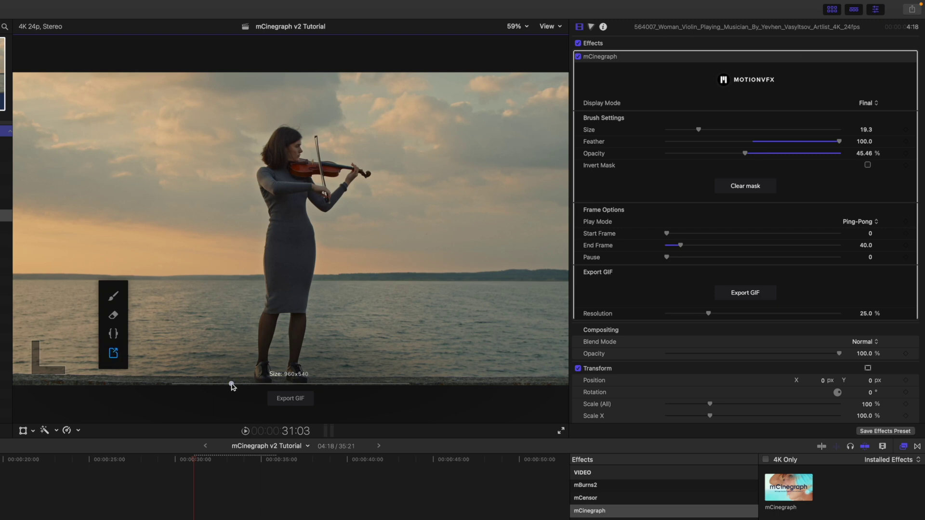
pyautogui.moveTo(231, 384); pyautogui.dragTo(424, 388)
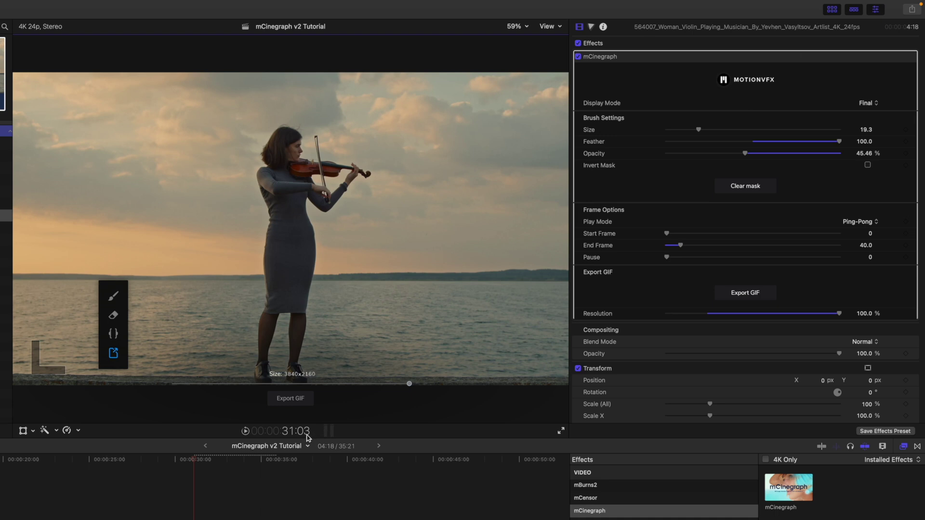
pyautogui.click(290, 399)
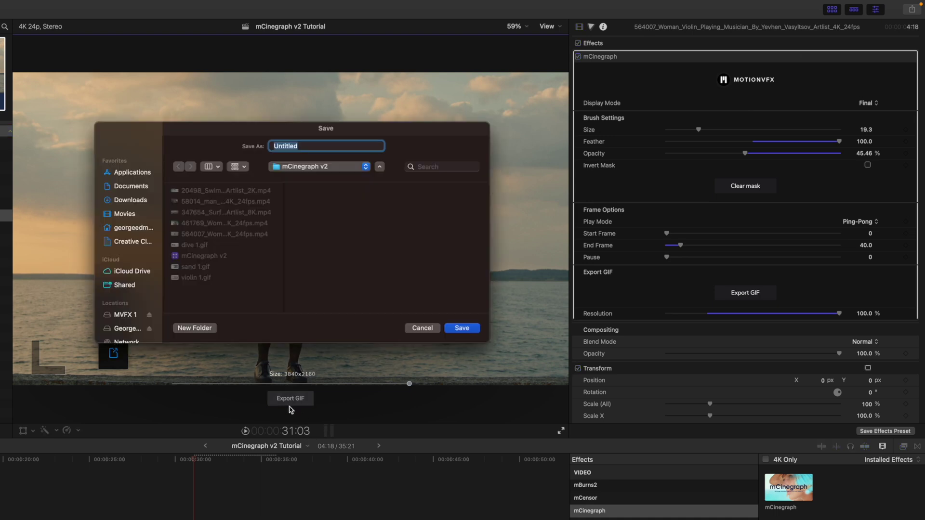
# - Name the file 'violin 2' and save the GIF into the mCinegraph v2 folder
pyautogui.click(308, 146)
pyautogui.press('super+a')
pyautogui.write('v')
pyautogui.click(465, 328)
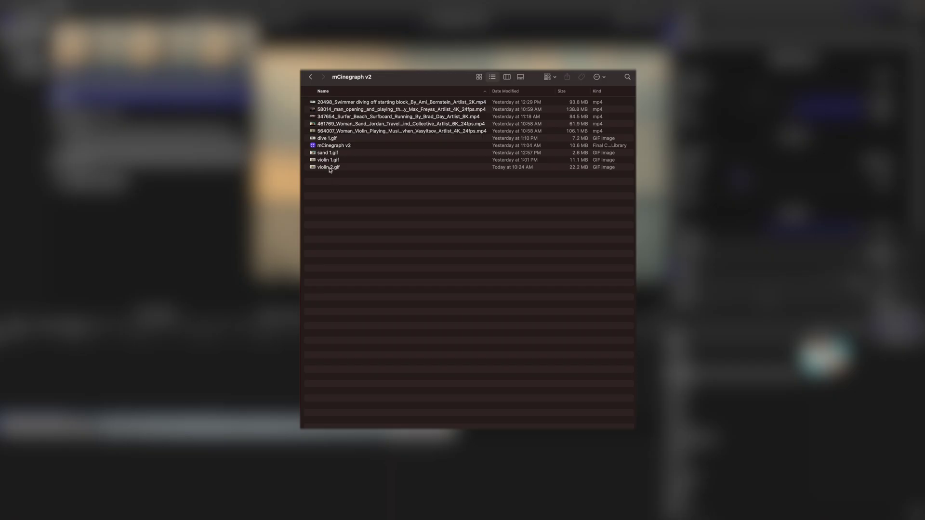
# - Select violin 2.gif in Finder to confirm the 22.2 MB export
pyautogui.click(330, 167)
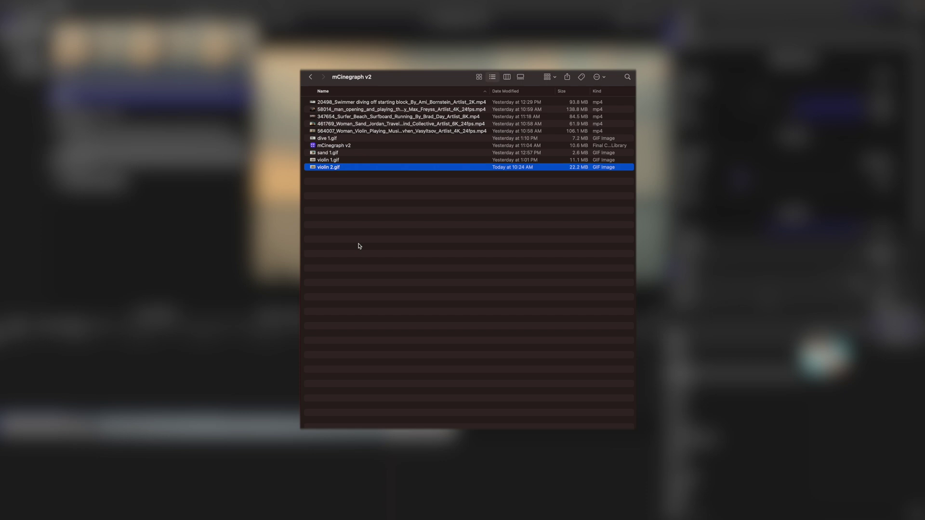